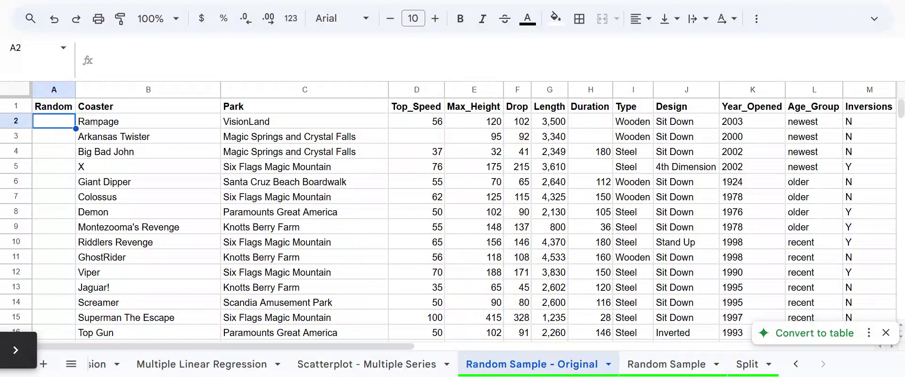
Step: Enter =rand() in cell A2 and fill it down the Random column through A158
text(=rand())
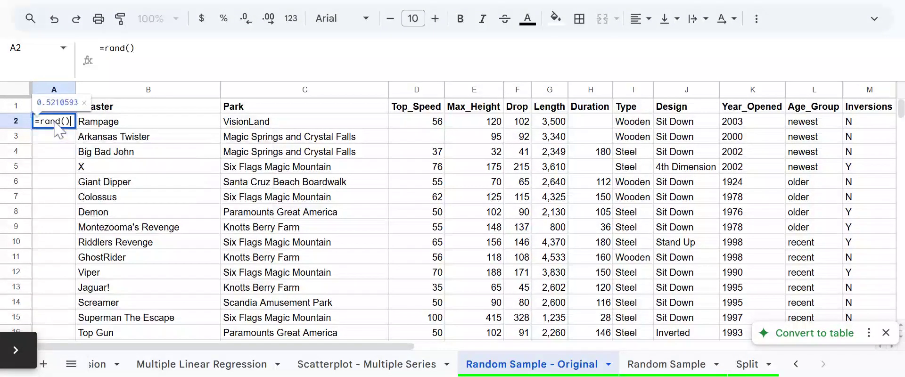
key(Return)
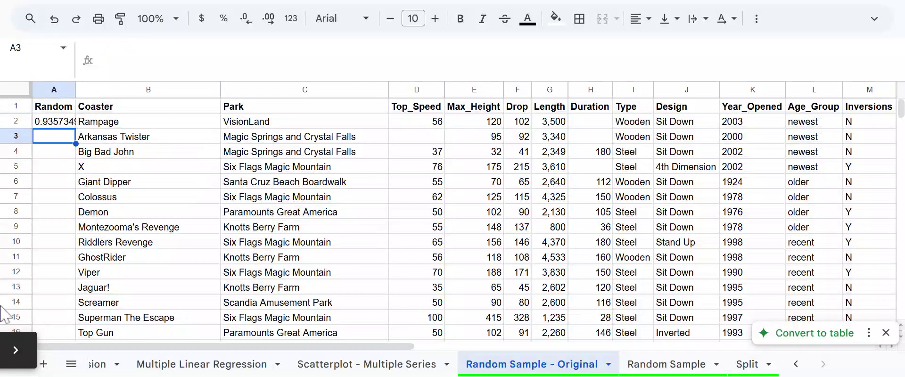
click(49, 121)
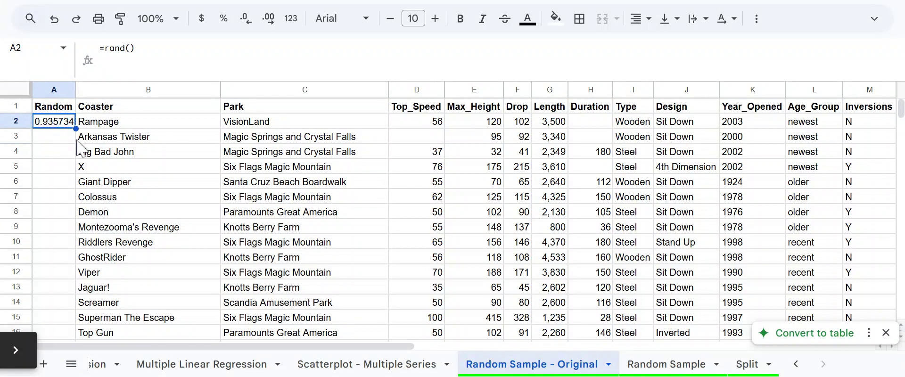
scroll(77, 207, down, 20)
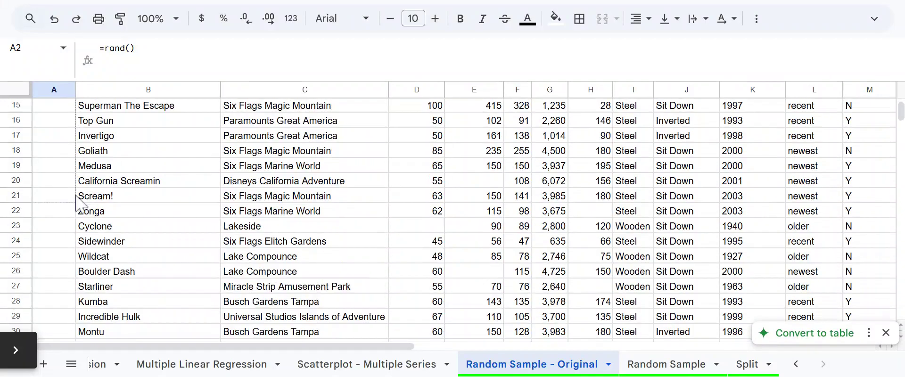
scroll(77, 208, down, 9)
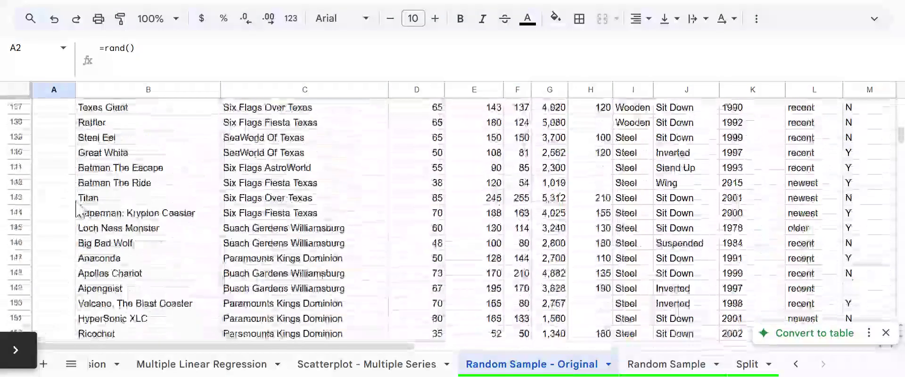
shift+click(73, 212)
scroll(247, 251, up, 20)
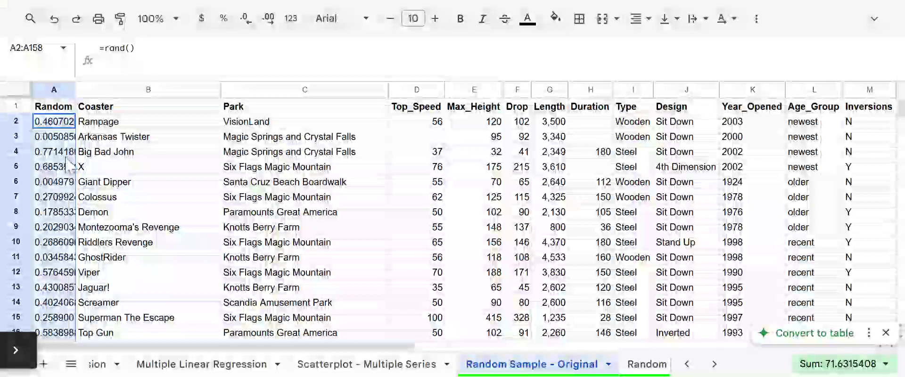
Step: Change the header in cell A1 to Rand
key(Up)
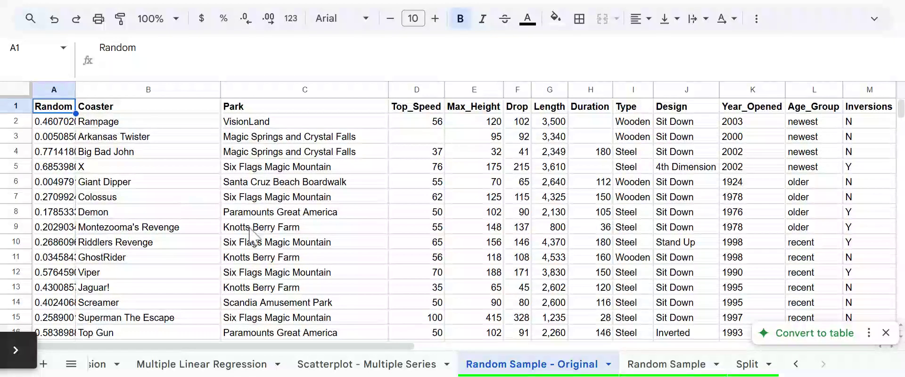
text(Rand)
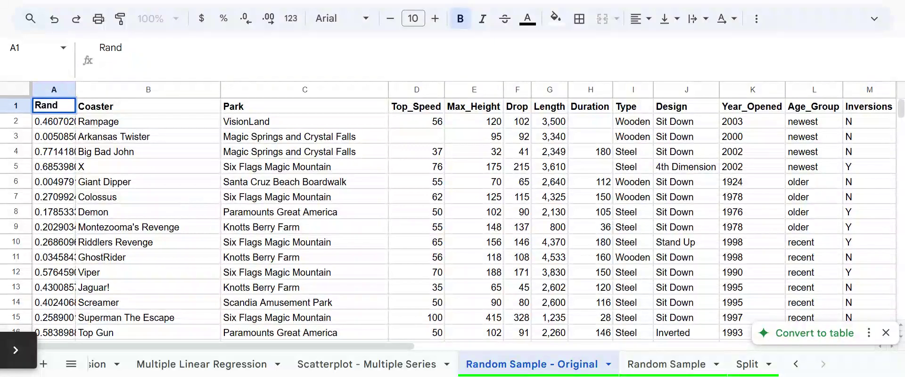
key(Return)
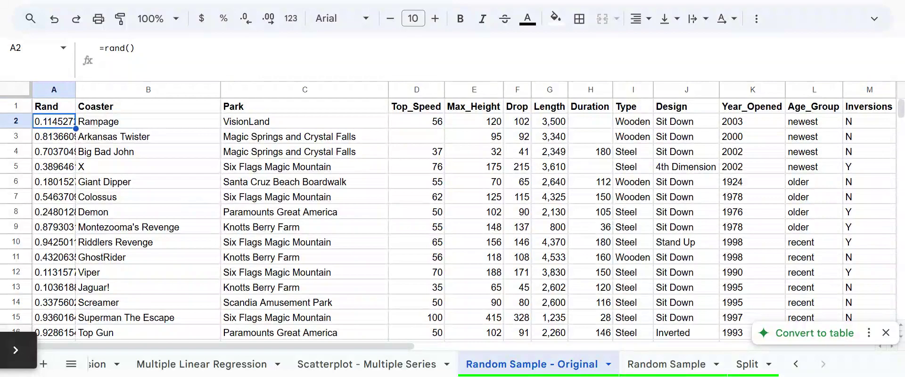
key(Up)
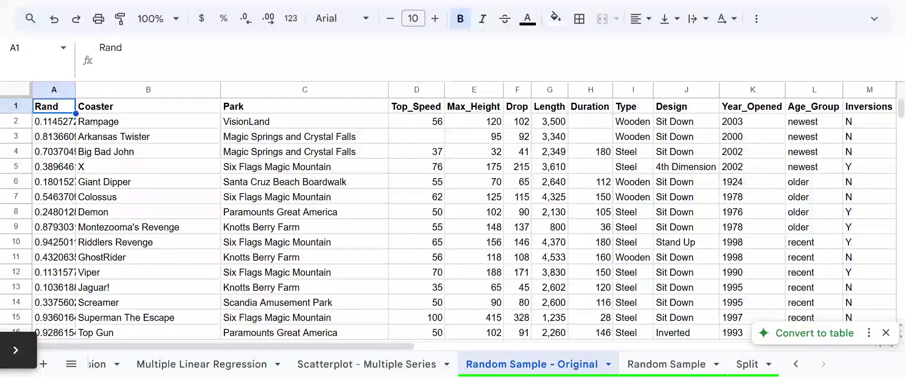
Step: Replace column A's random formulas with their values using a values-only paste, and check cells A2 to A7
click(53, 90)
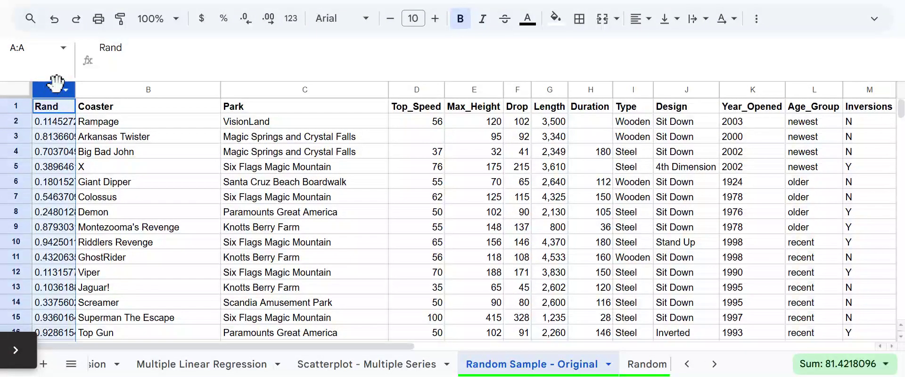
right_click(52, 105)
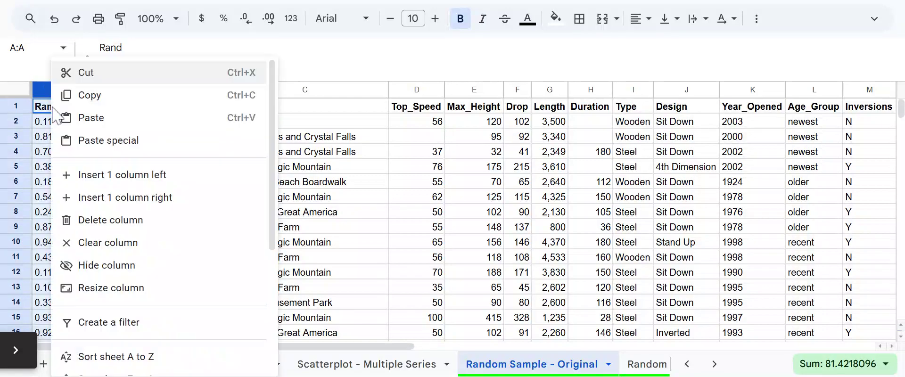
mouse_move(214, 144)
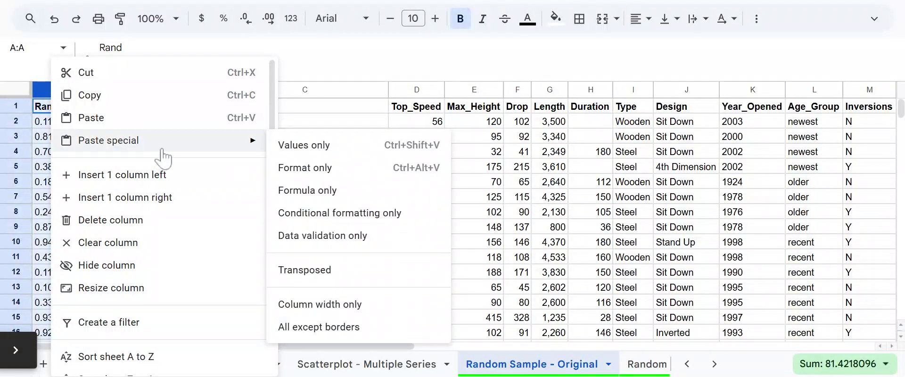
click(305, 145)
click(59, 122)
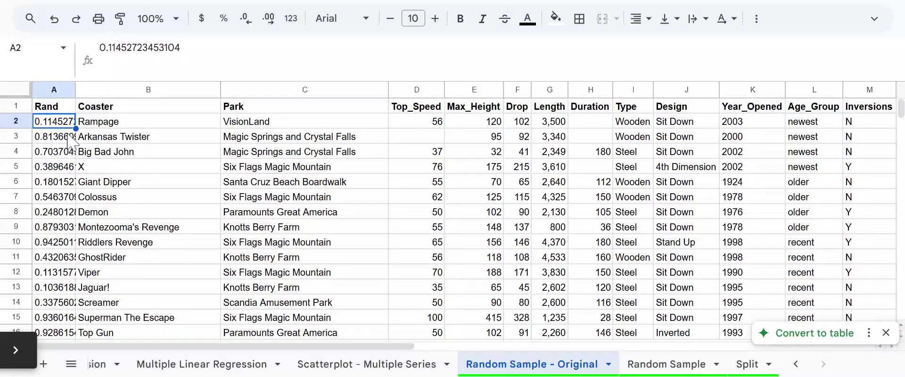
key(Down)
key(Down)
key(Down)
key(Down)
key(Down)
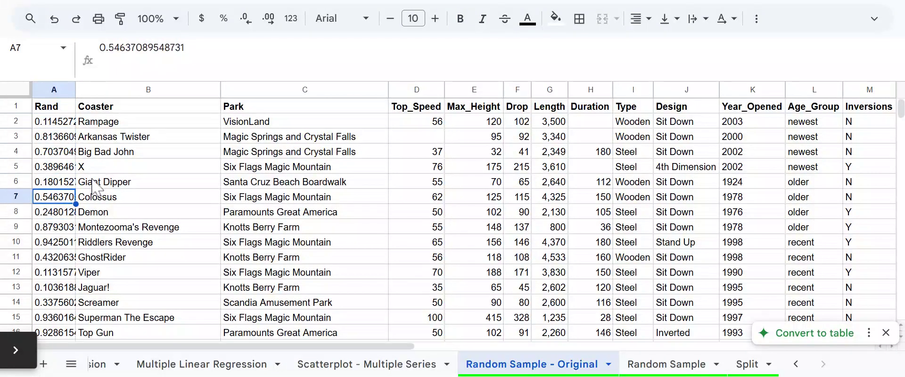
Step: Set the header in cell A1 to Random
key(Up)
key(Up)
key(Up)
key(Up)
key(Up)
key(Up)
text(R)
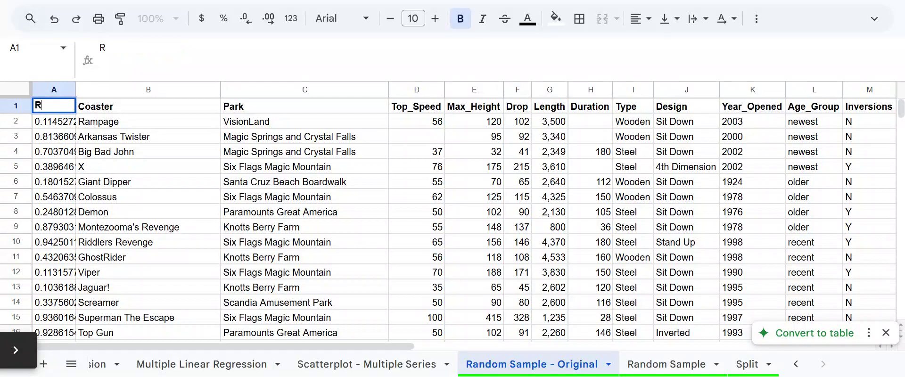
text(ardom)
key(Return)
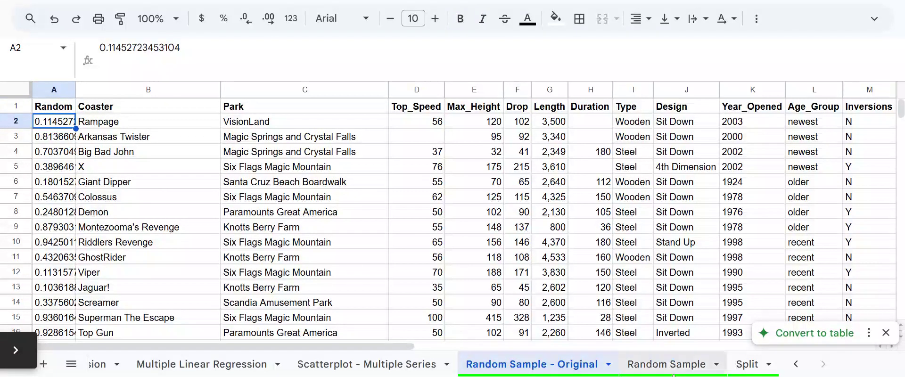
Step: Start the formula =query(sort( in cell A1 of the Random Sample sheet
click(679, 365)
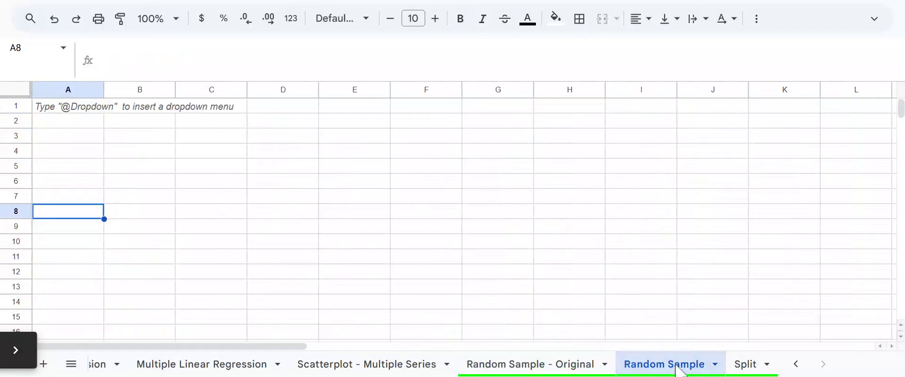
click(78, 112)
text(=query()
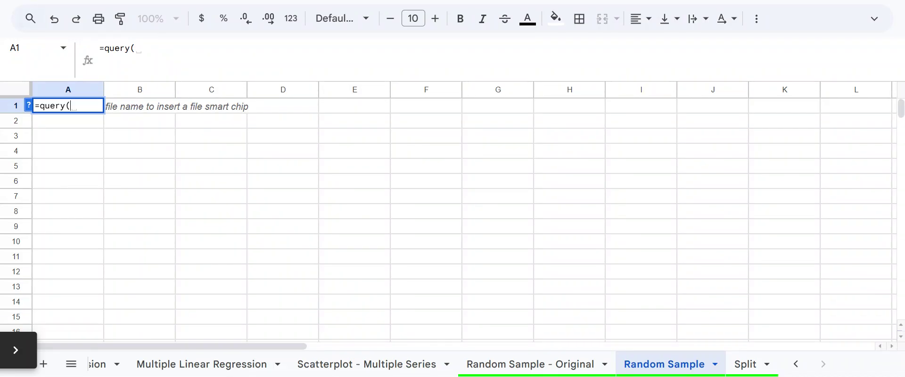
text(sort()
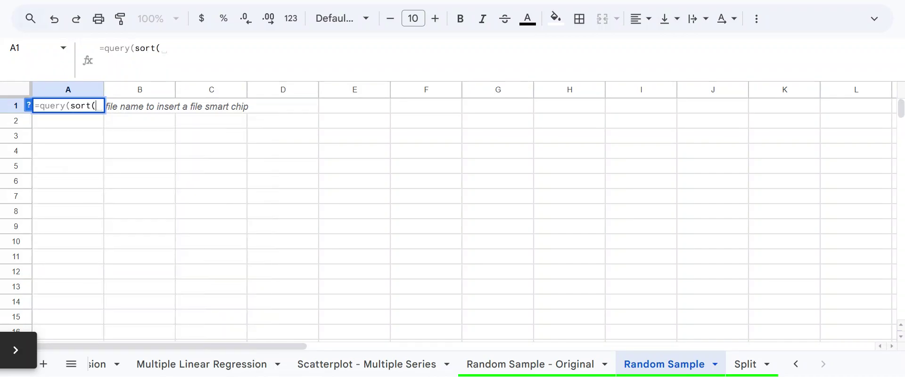
Step: Enter 'Random Sample - Original'!A:O as the range of the SORT function
click(568, 364)
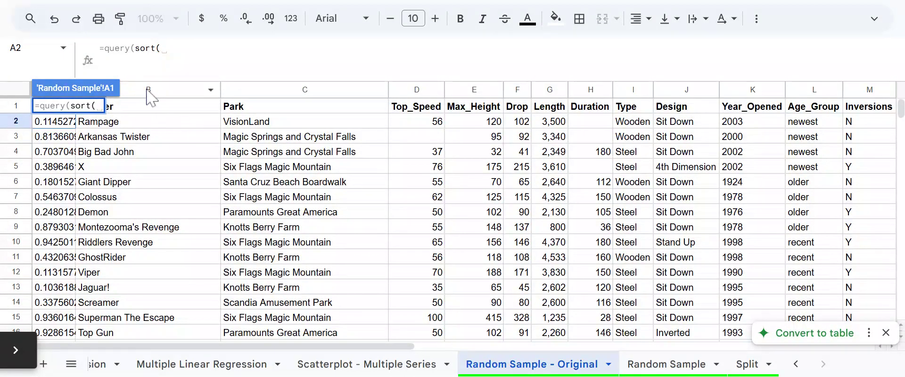
drag(172, 95, 844, 97)
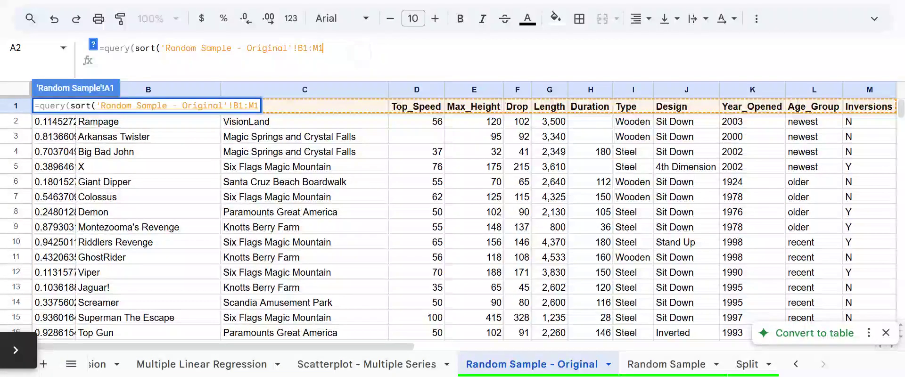
key(BackSpace)
key(BackSpace)
key(BackSpace)
key(BackSpace)
key(BackSpace)
text(A:O)
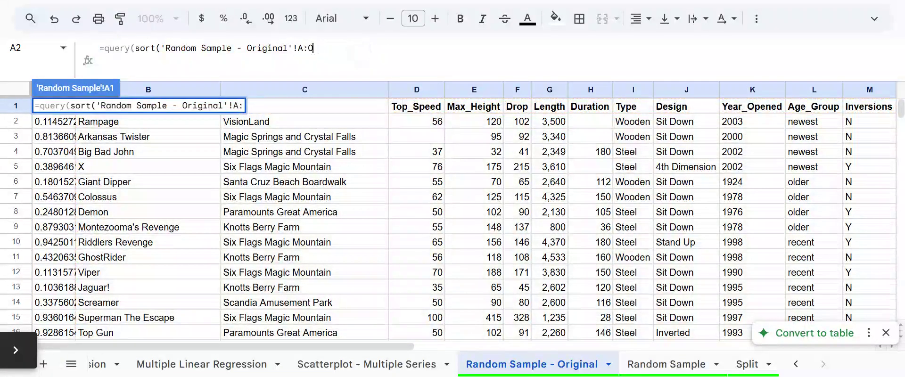
text(,)
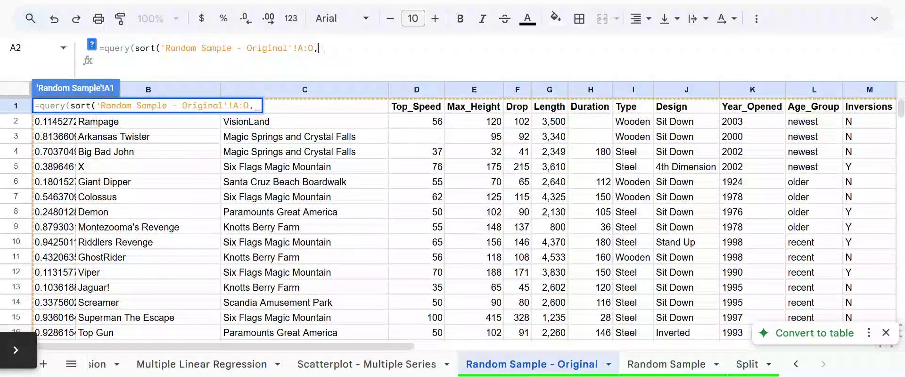
Step: Enter 'Random Sample - Original'!A:A as the sort column of the SORT function
click(149, 91)
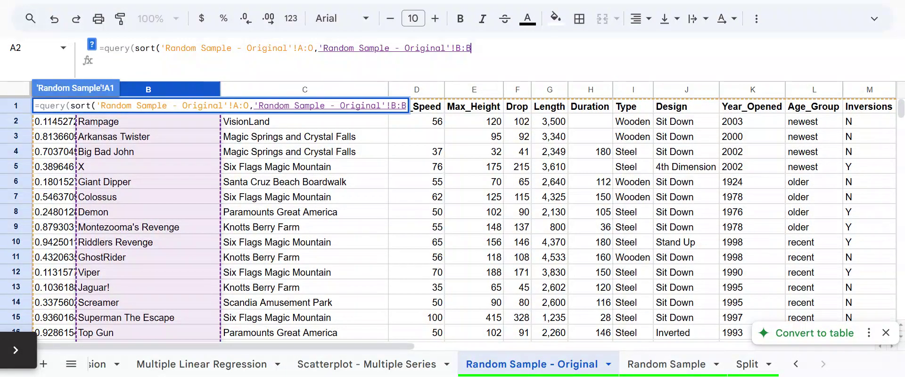
key(BackSpace)
key(BackSpace)
key(BackSpace)
text(A:A)
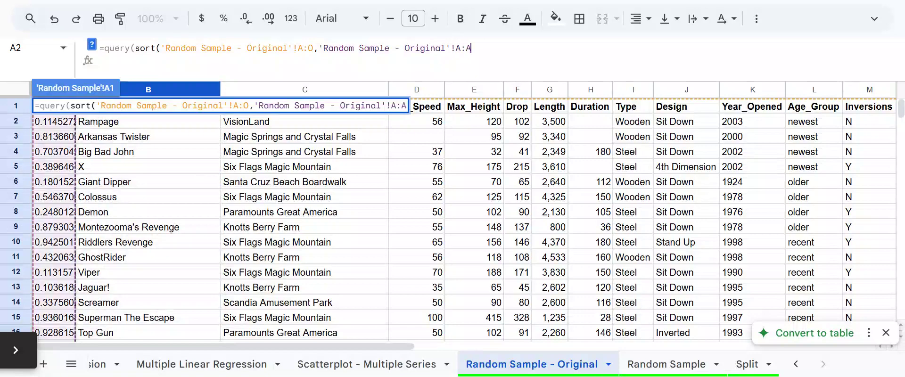
Step: Complete SORT with the order argument false and begin the query string with "Select
text(,false)
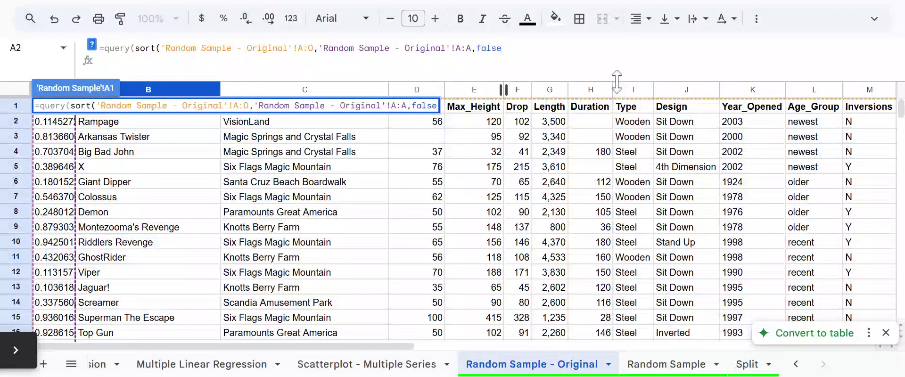
text(),)
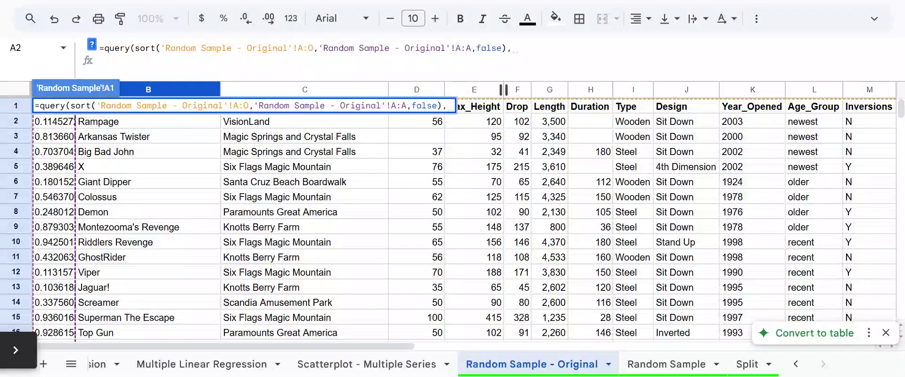
text("Select)
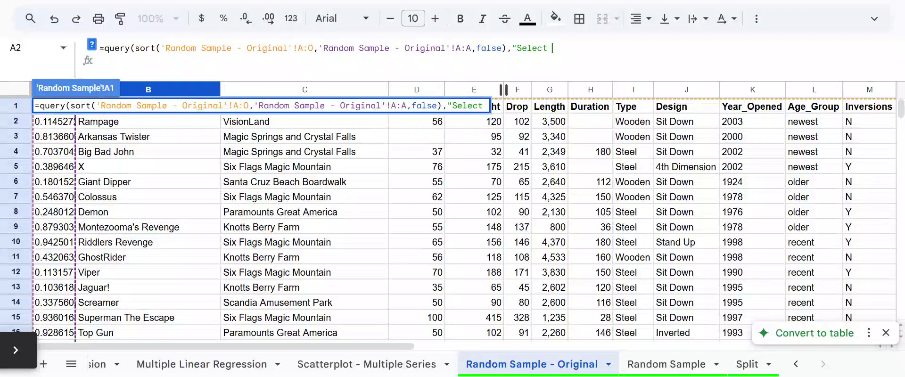
text(B, C,)
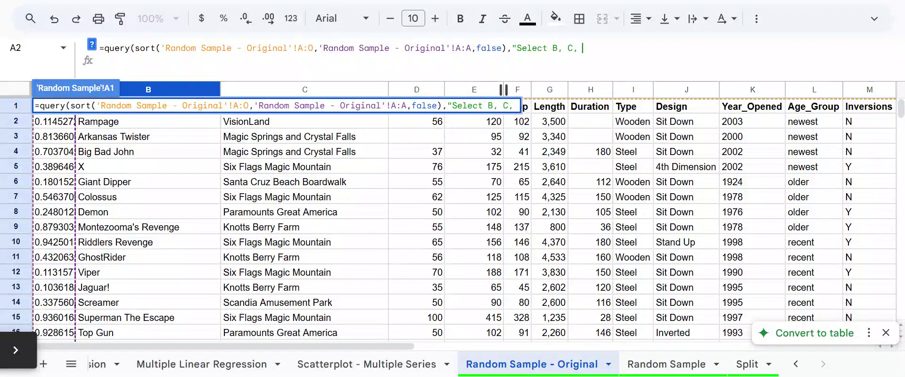
key(BackSpace)
key(BackSpace)
key(BackSpace)
key(BackSpace)
key(BackSpace)
key(BackSpace)
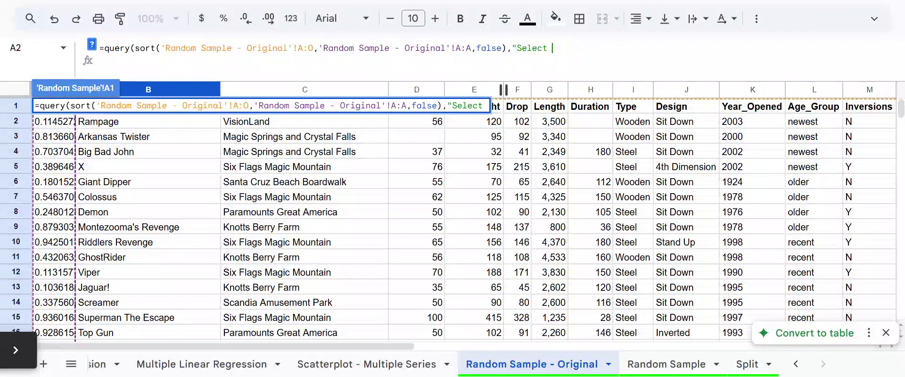
Step: Select columns Col2 through Col15, separated by commas, in the query string
text(Col2, C)
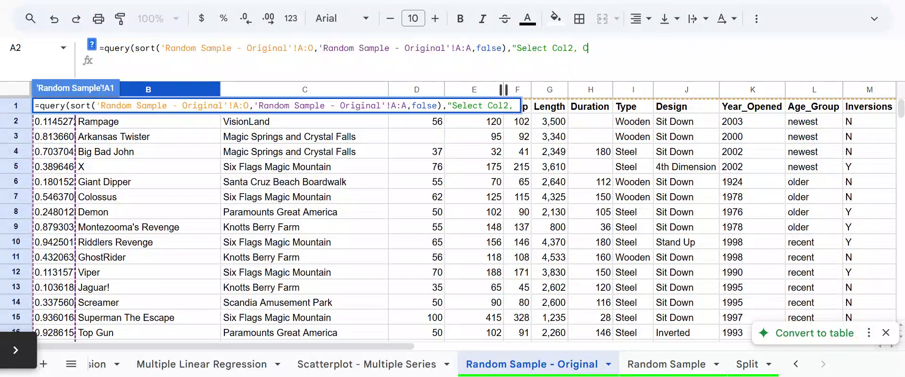
text(ol3, Col4, Col)
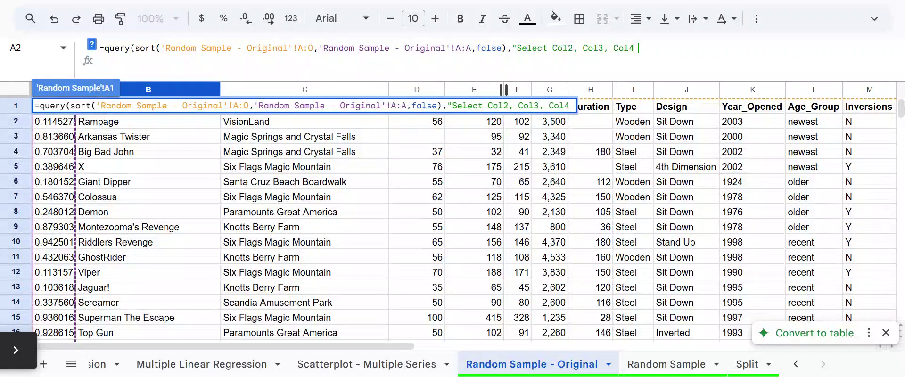
text(5, Col)
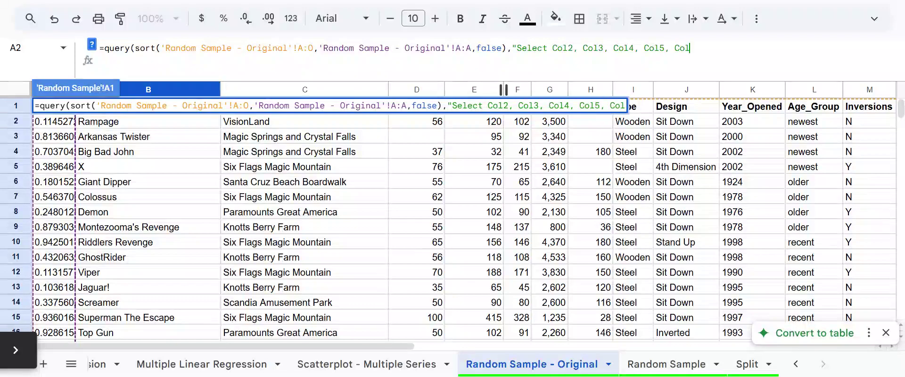
text(6, Col7, Co)
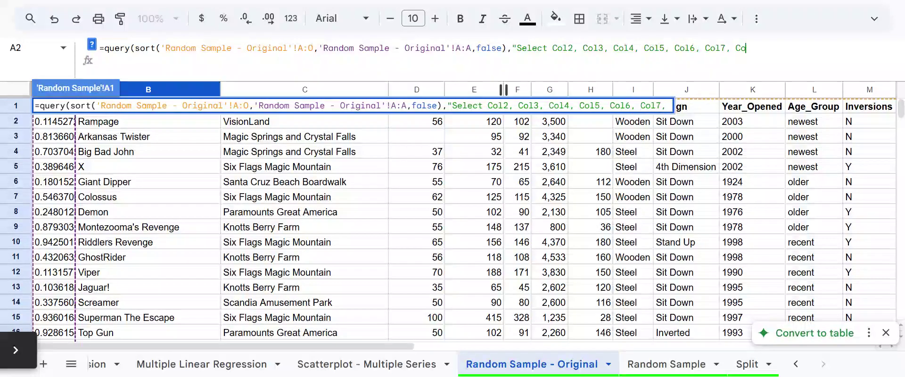
text(l8, Col9, C)
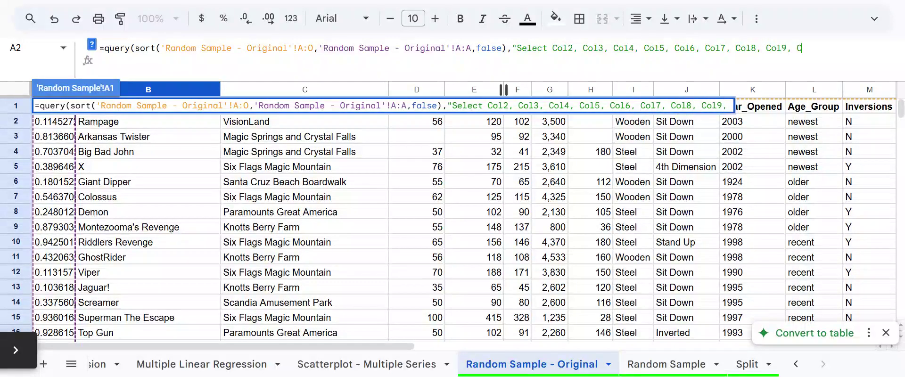
text(ol10, Col1)
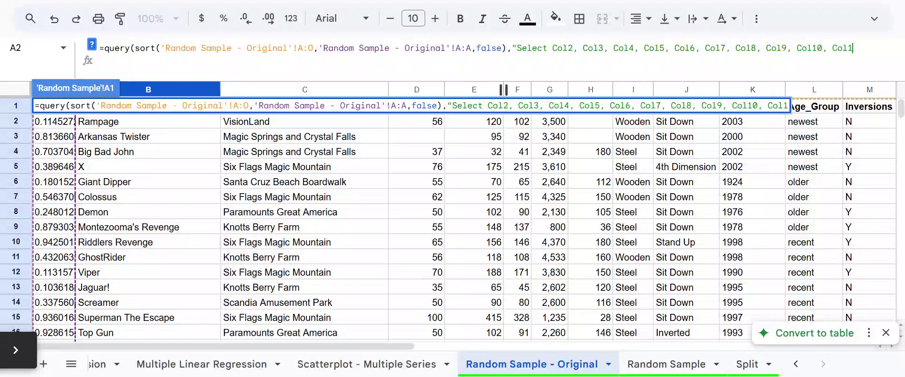
text(1, Col12, Col1)
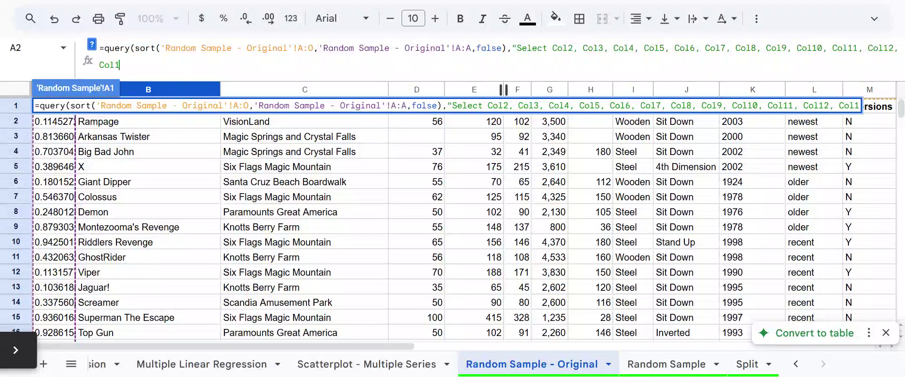
text(3, Col14, Col15)
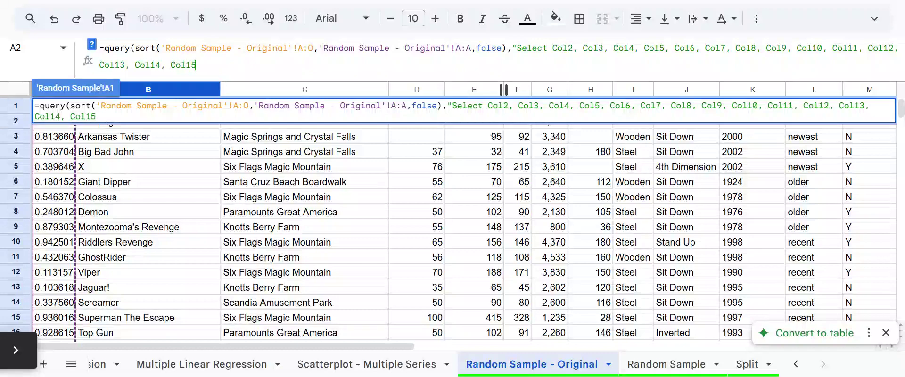
Step: Finish the query string with limit 20, set the headers argument to 1, and check the sampled rows
text( limit 20)
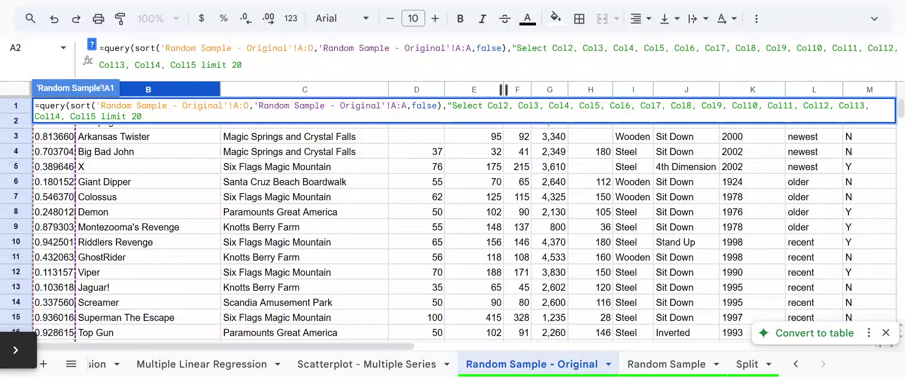
text(",1))
key(Return)
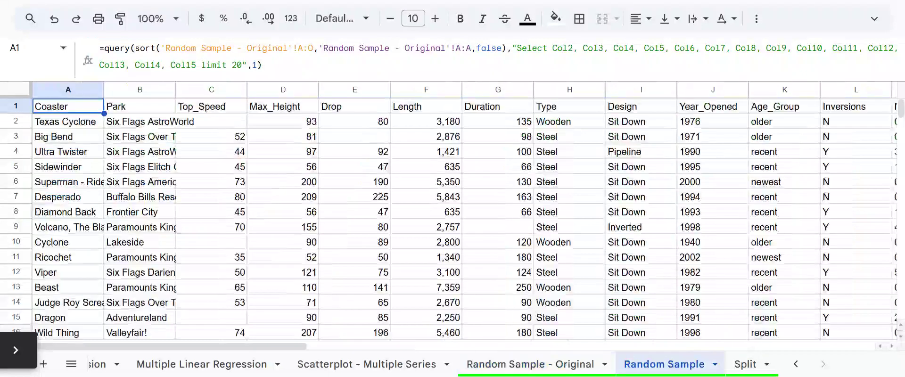
scroll(366, 183, down, 6)
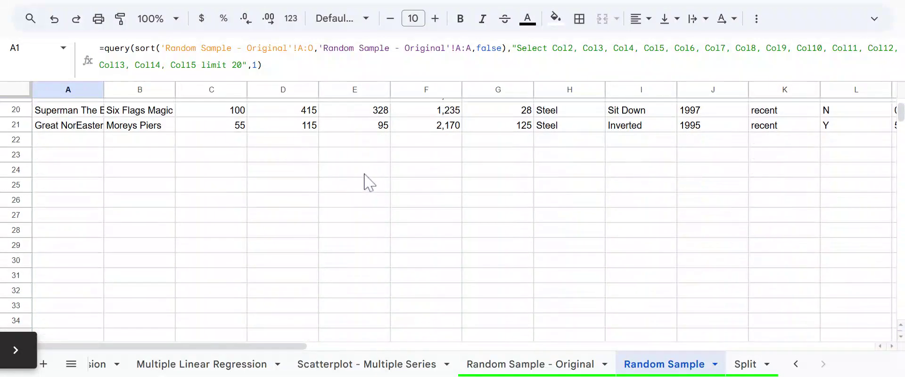
scroll(369, 182, up, 6)
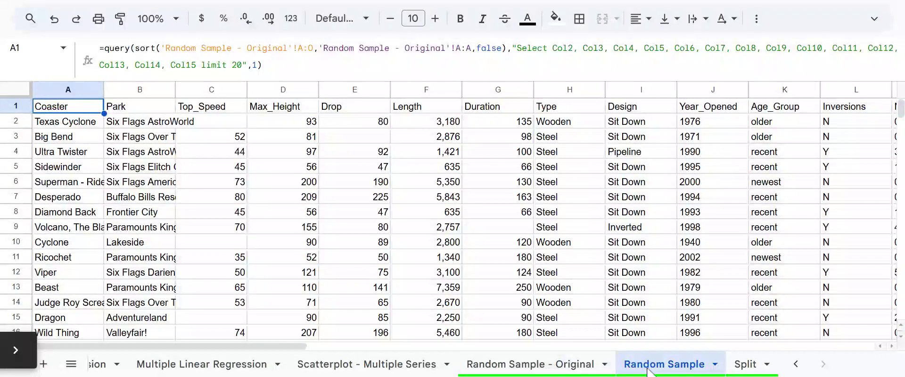
Step: Enter =rand() in cell A2 of the Random Sample - Original sheet
click(530, 366)
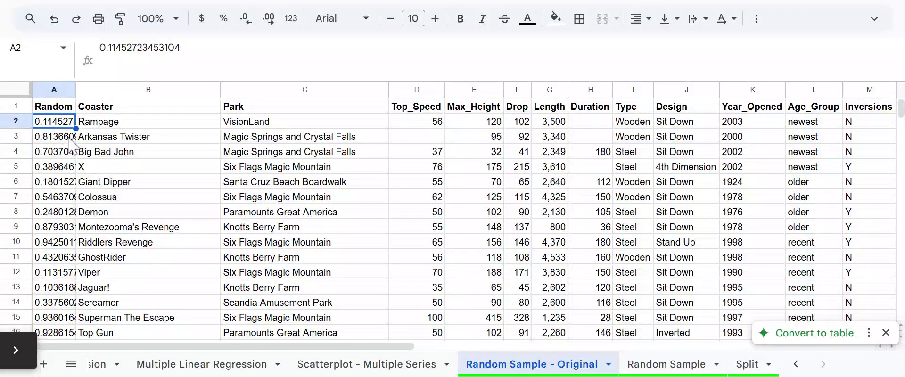
text(=rand()
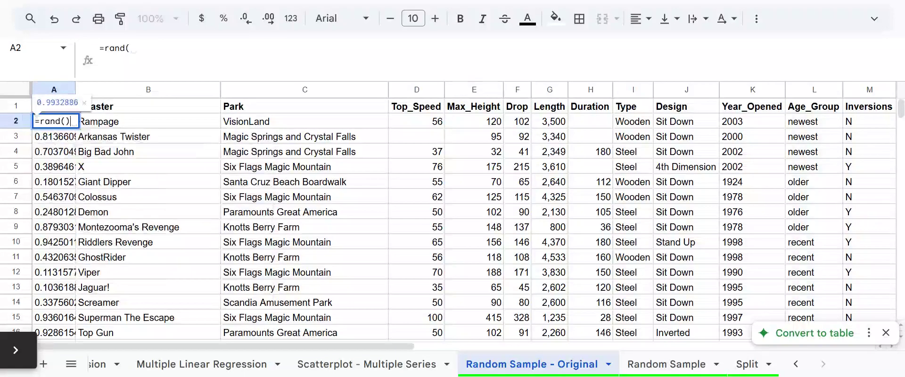
text())
key(Return)
key(Up)
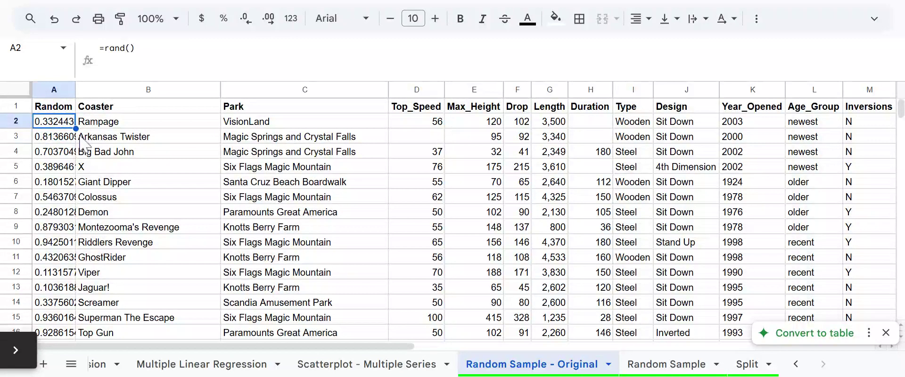
Step: Fill the random number formula from A2 down through A158
scroll(78, 207, down, 20)
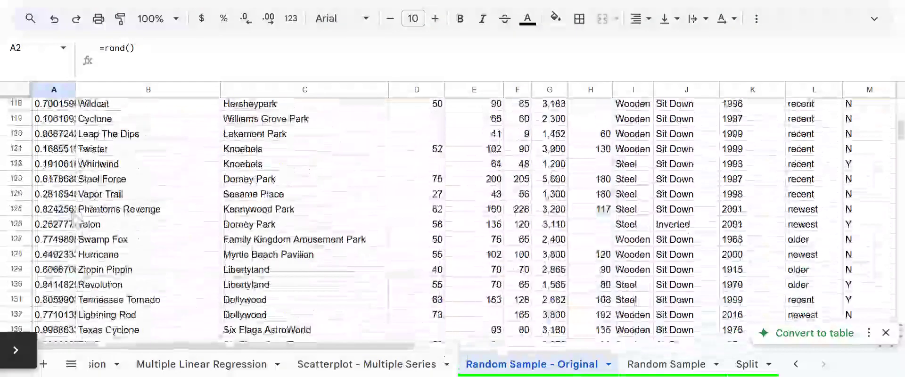
scroll(73, 218, down, 10)
shift+click(66, 212)
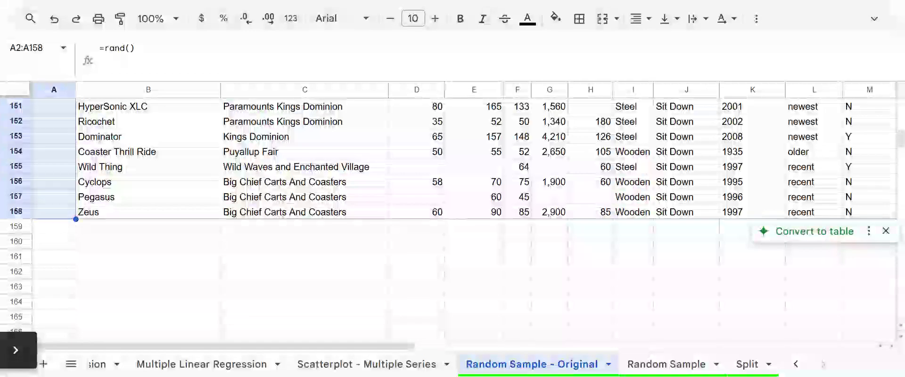
key(ctrl+d)
Step: Copy the whole Random column and paste it back over itself as values only
scroll(47, 137, up, 20)
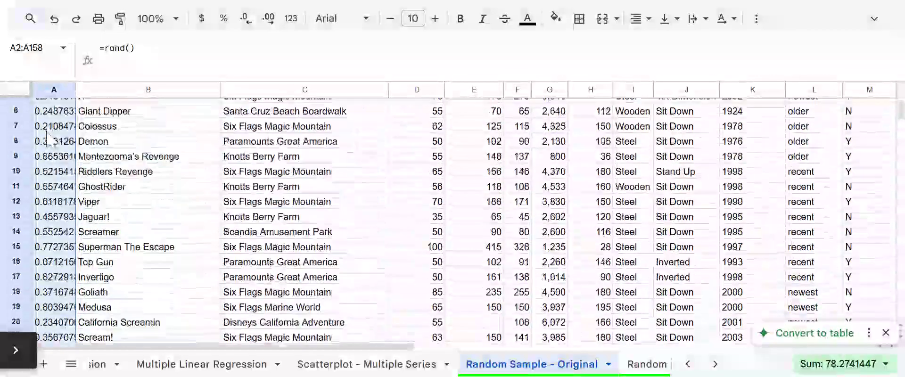
scroll(47, 138, up, 2)
click(47, 89)
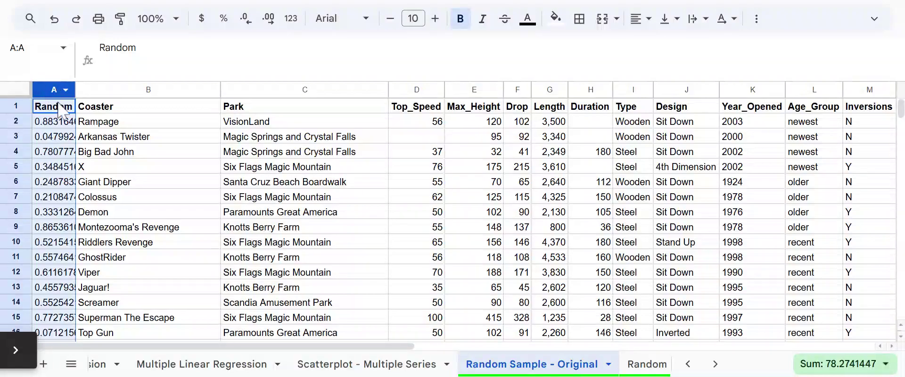
key(ctrl+c)
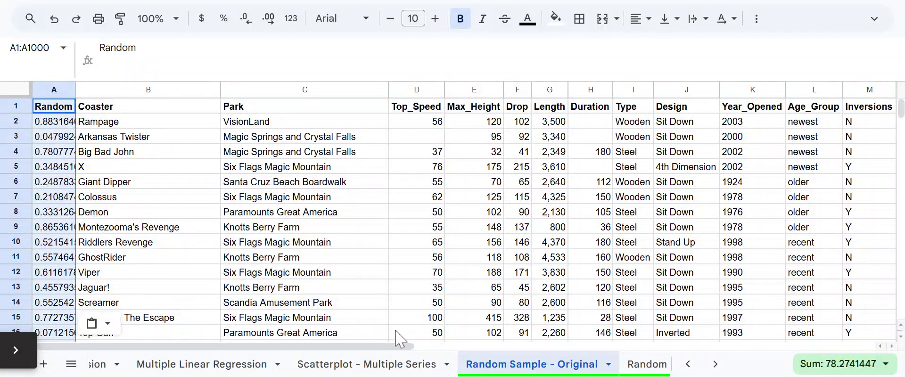
Step: Review the sampled coasters on the Random Sample sheet and the limit clause in the A1 formula
click(639, 370)
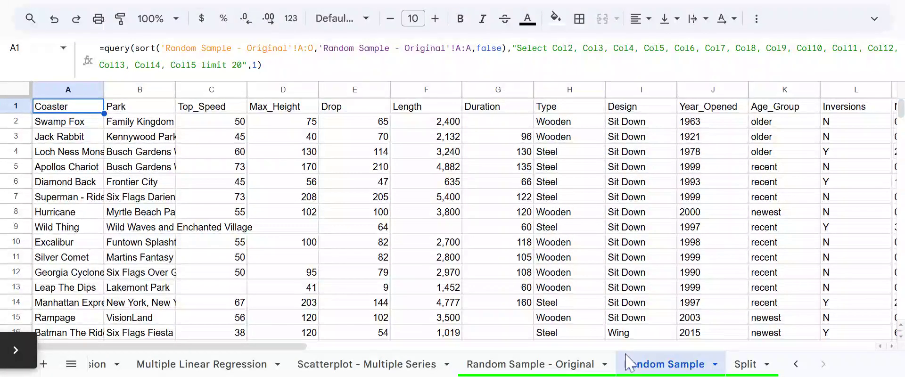
scroll(371, 236, down, 5)
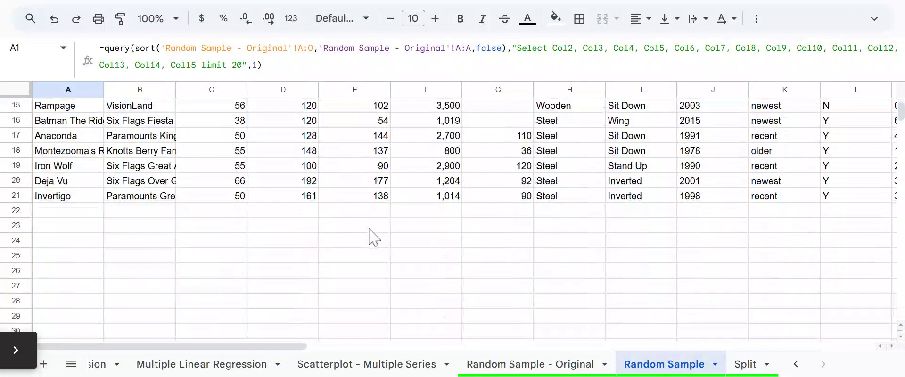
scroll(370, 237, up, 5)
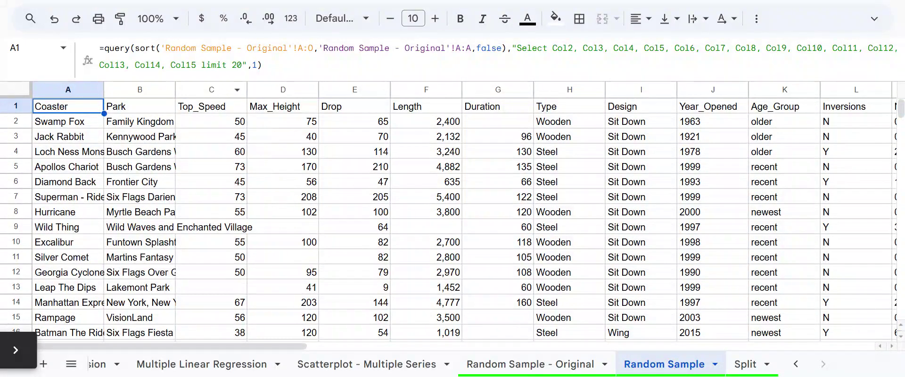
drag(202, 65, 242, 66)
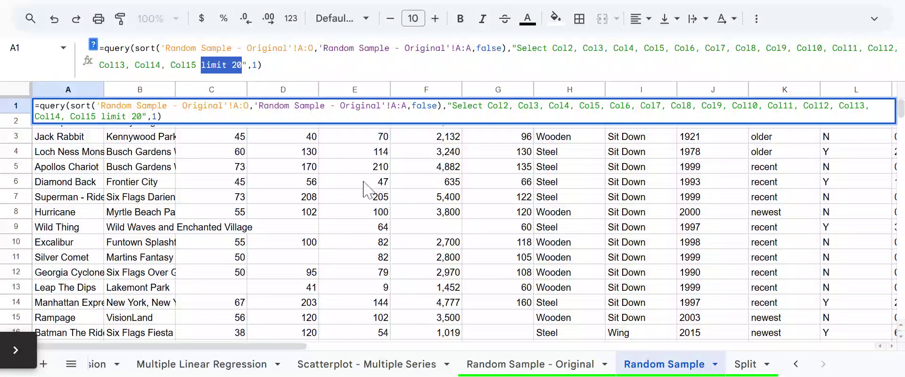
key(Escape)
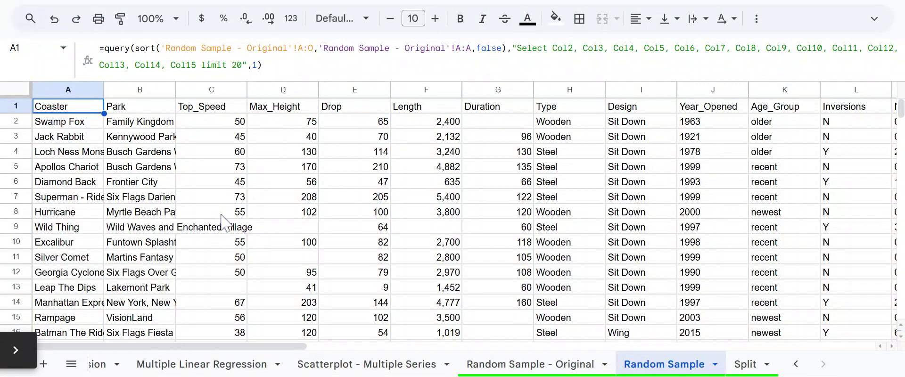